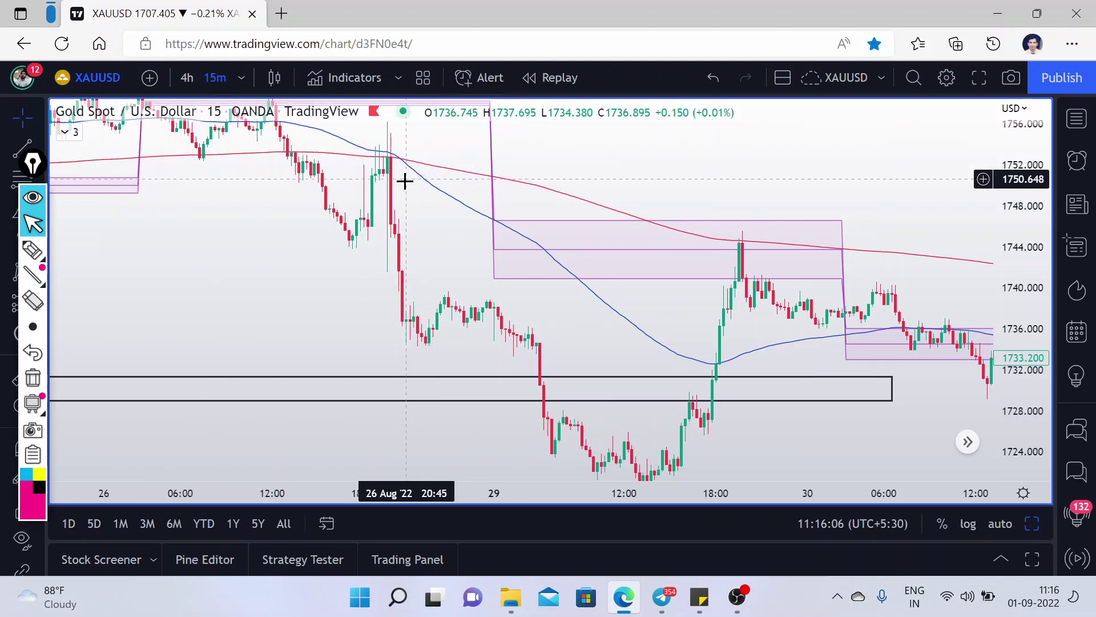
Step: Pan the XAUUSD chart back and forth, settling on the 26–30 Aug bars
{"action": "left_click_drag", "start_coordinate": [749, 316], "coordinate": [181, 203]}
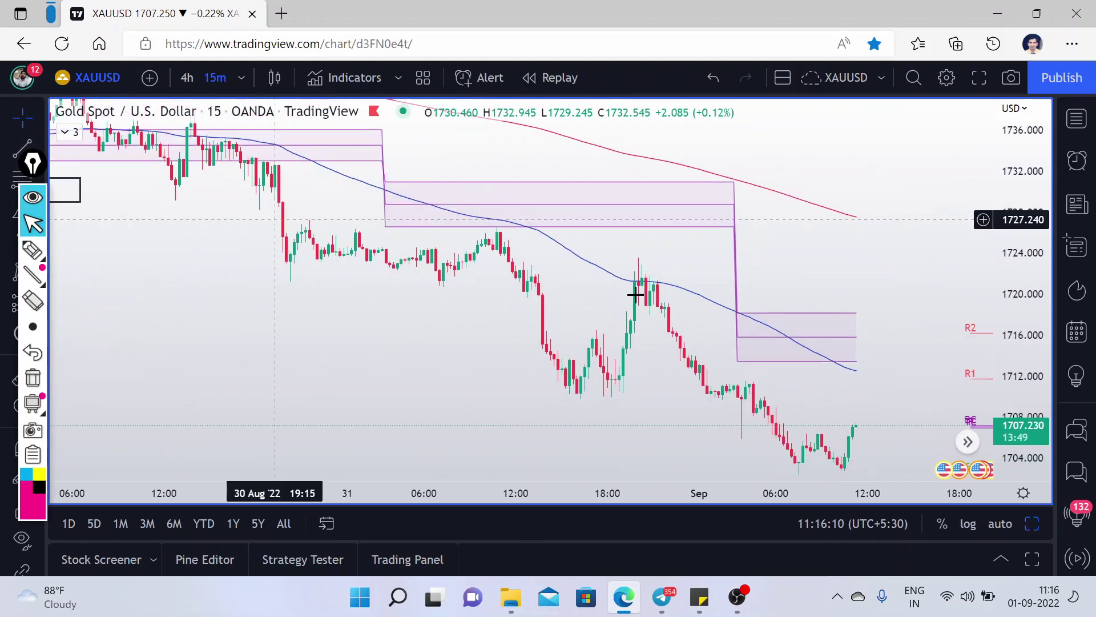
{"action": "left_click_drag", "start_coordinate": [606, 274], "coordinate": [752, 311]}
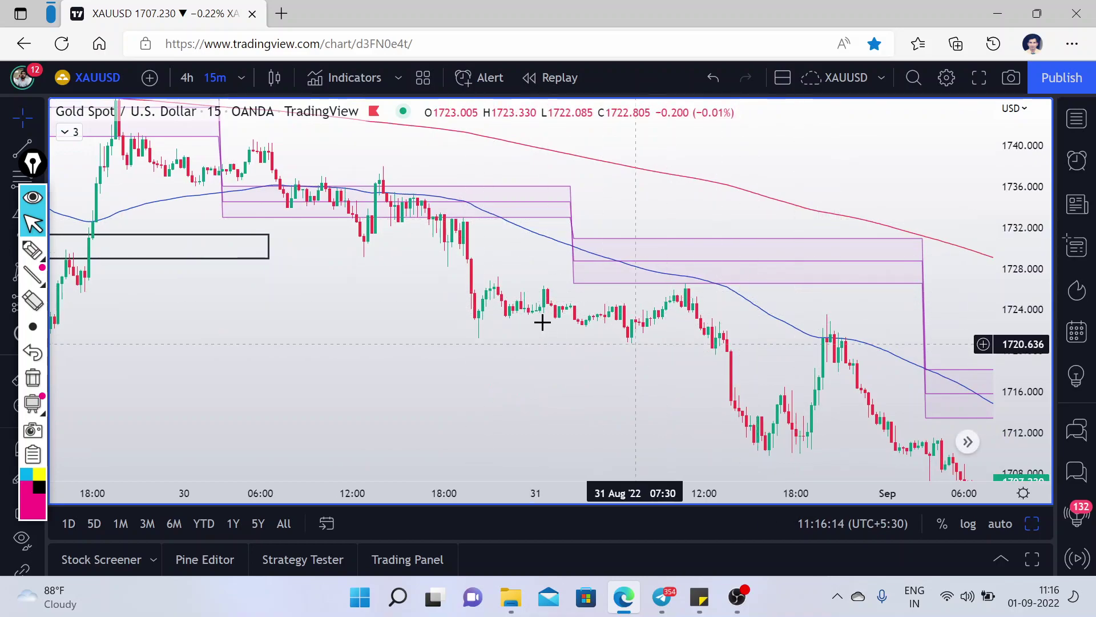
{"action": "left_click_drag", "start_coordinate": [379, 303], "coordinate": [851, 394]}
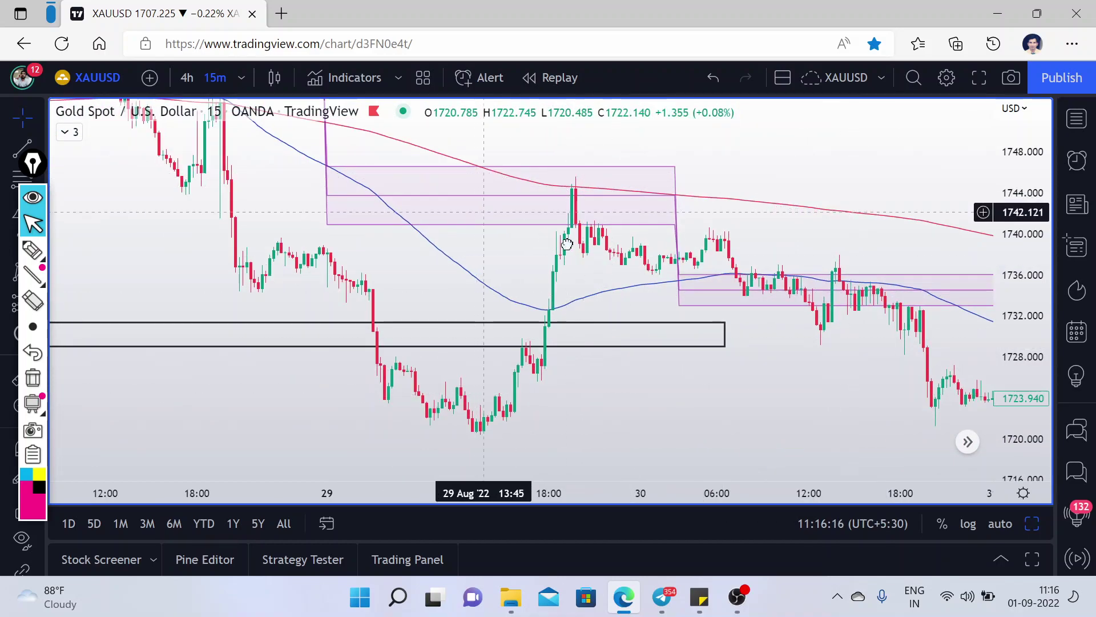
{"action": "left_click_drag", "start_coordinate": [567, 244], "coordinate": [795, 310]}
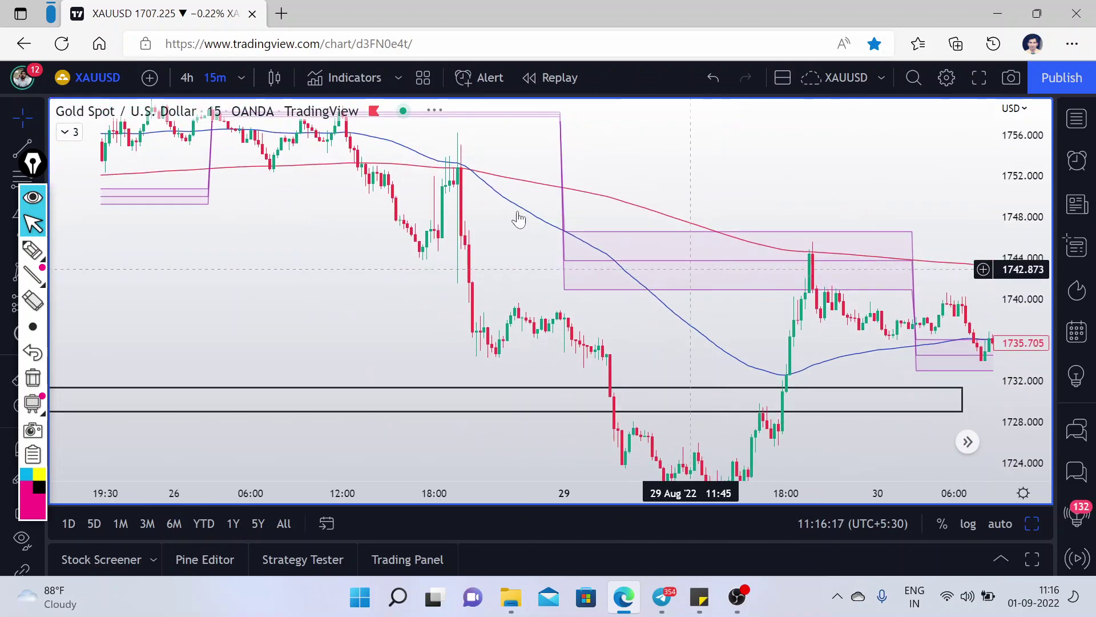
Step: Circle the spike candle near 1752 in pink and mark the 1752 level with a short line
{"action": "left_click", "coordinate": [36, 257]}
{"action": "mouse_move", "coordinate": [465, 150]}
{"action": "left_mouse_down"}
{"action": "mouse_move", "coordinate": [455, 184]}
{"action": "mouse_move", "coordinate": [483, 160]}
{"action": "left_mouse_up"}
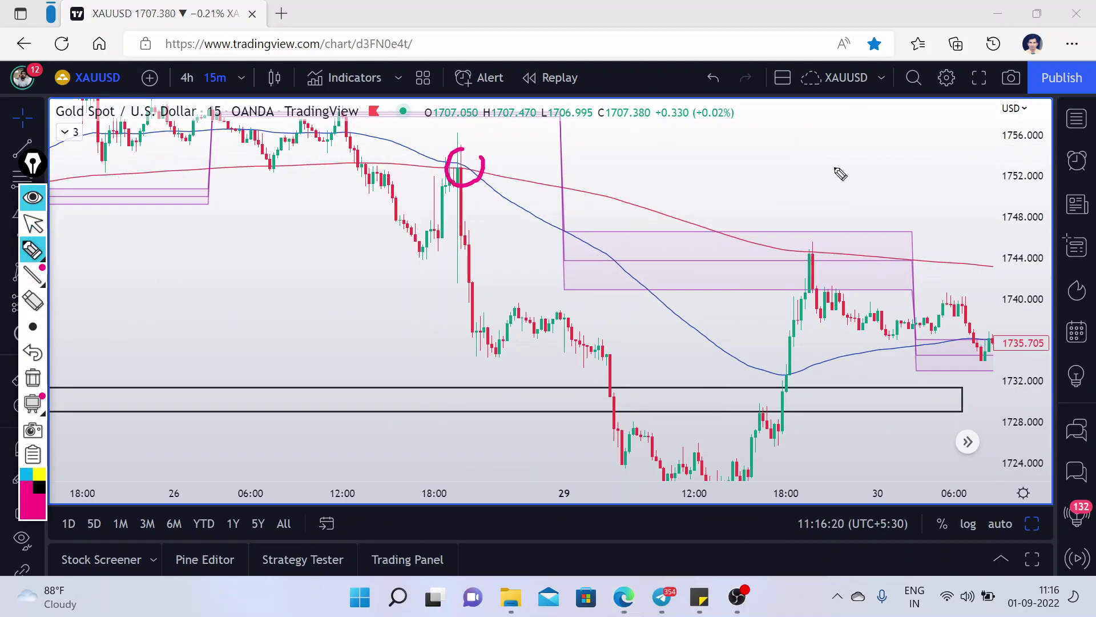
{"action": "left_click_drag", "start_coordinate": [965, 177], "coordinate": [1011, 176]}
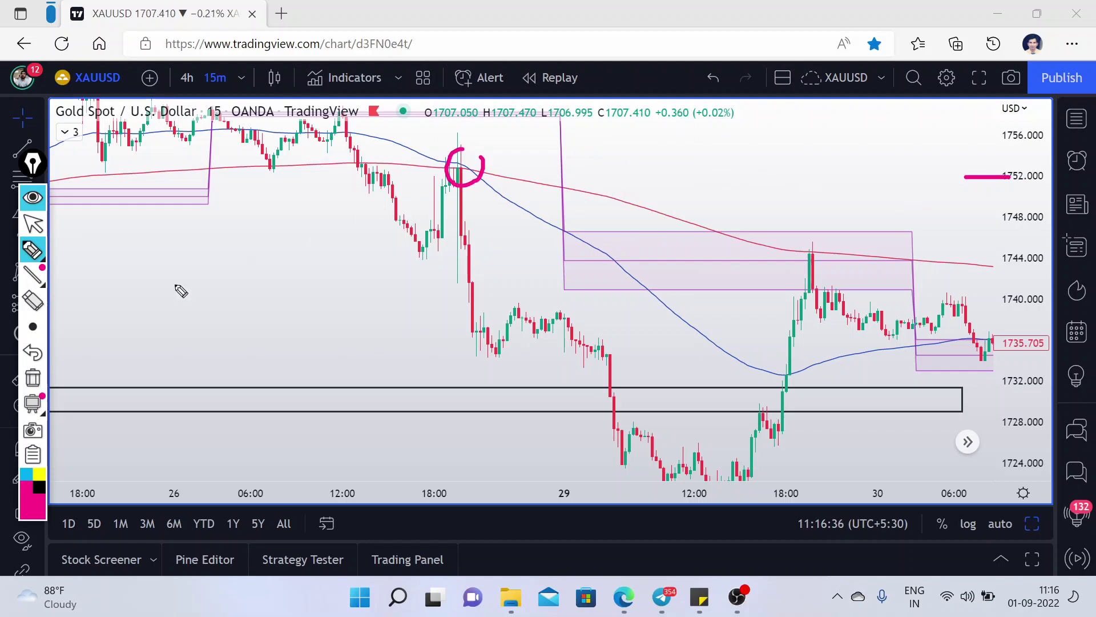
Step: Re-pick freehand highlighting, underline the 1706.995 low, and line the purple zone's top and bottom edges
{"action": "left_click", "coordinate": [45, 258]}
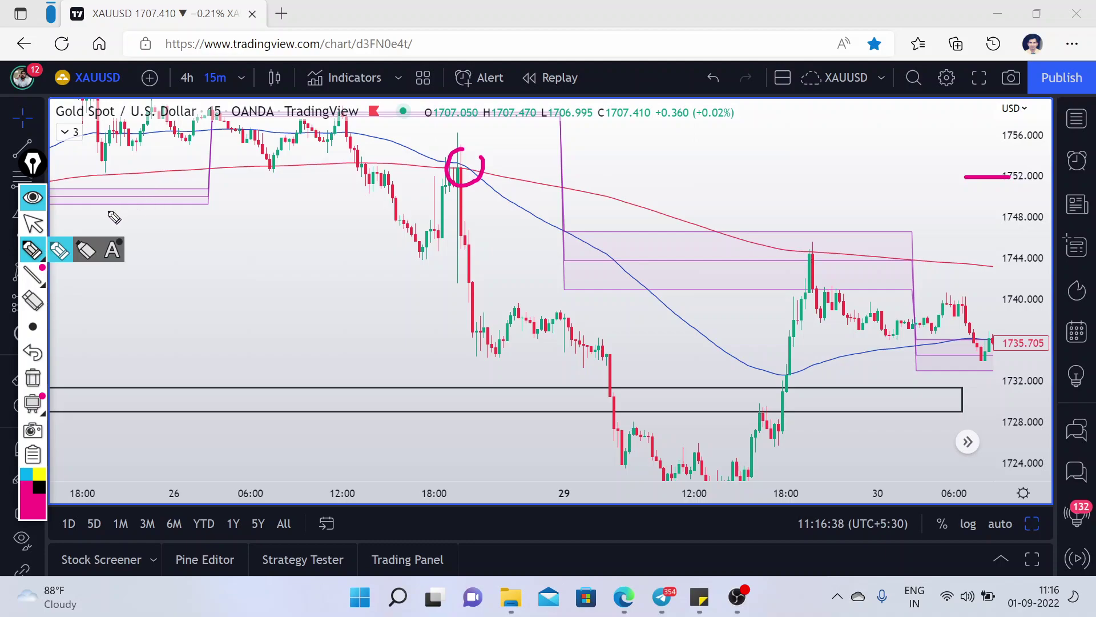
{"action": "left_click", "coordinate": [33, 224]}
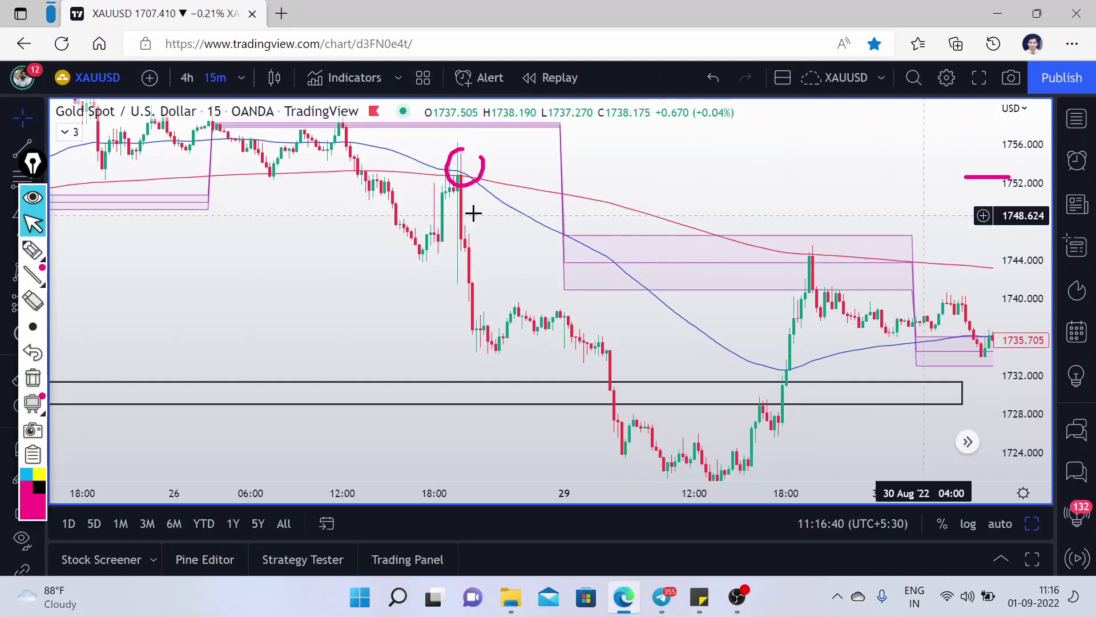
{"action": "left_click", "coordinate": [30, 254]}
{"action": "left_click", "coordinate": [29, 257]}
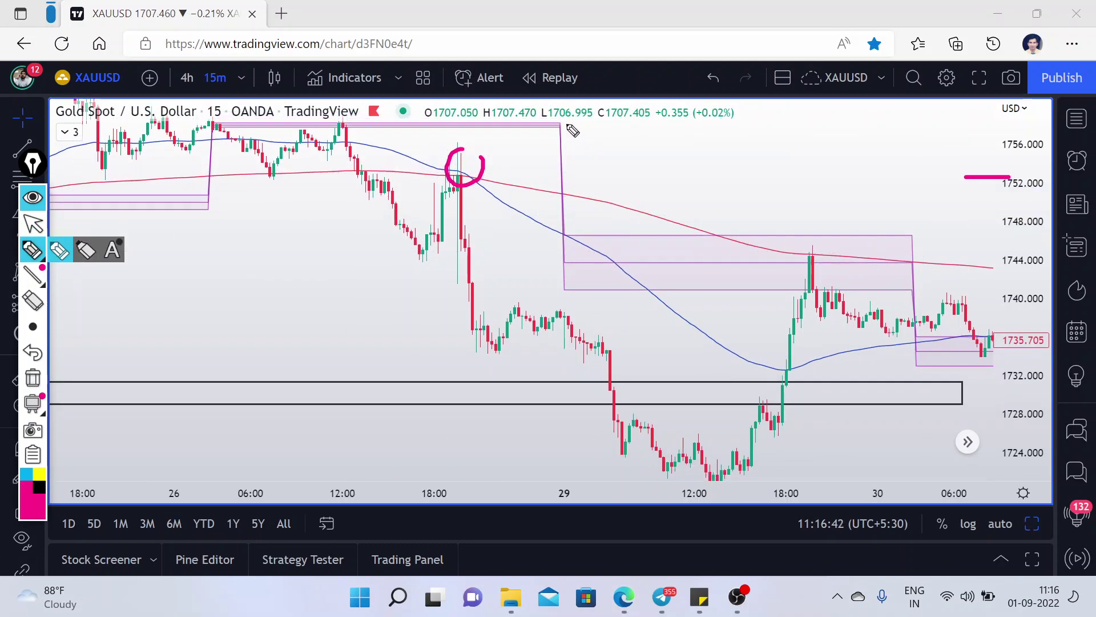
{"action": "left_click_drag", "start_coordinate": [565, 123], "coordinate": [588, 123]}
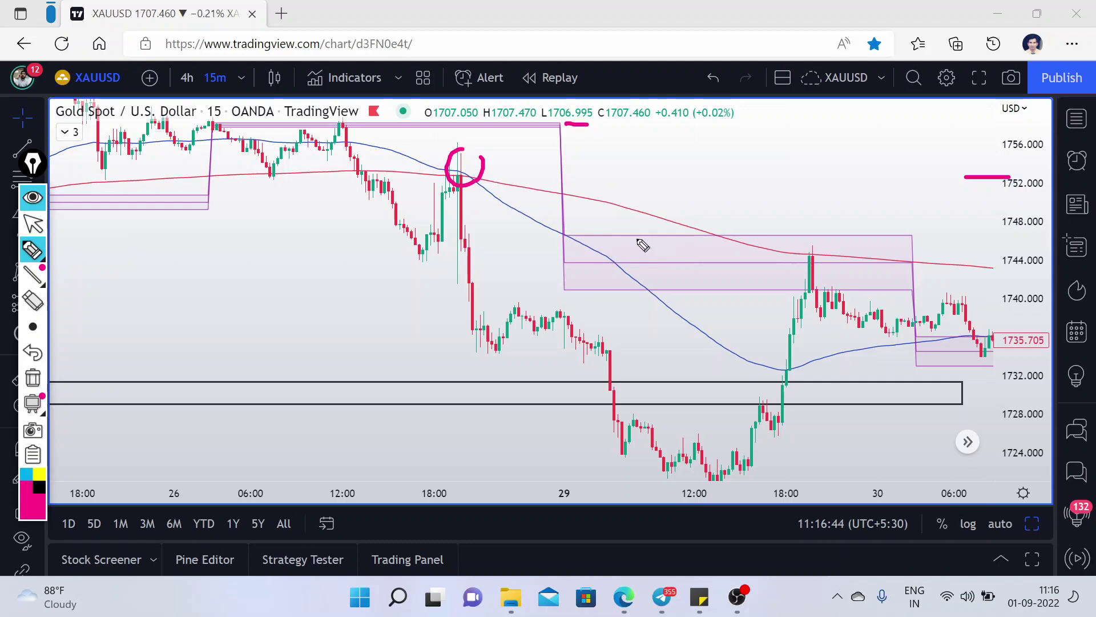
{"action": "left_click_drag", "start_coordinate": [571, 290], "coordinate": [665, 290]}
{"action": "left_click_drag", "start_coordinate": [570, 234], "coordinate": [704, 247]}
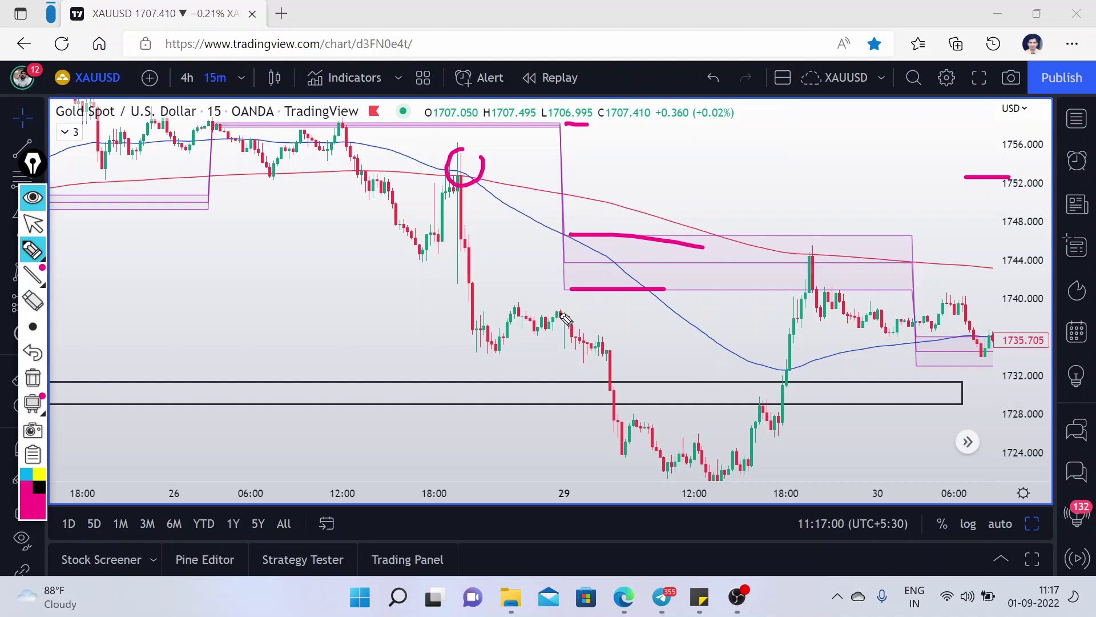
Step: Freehand-draw pink arrows along the 29 Aug drop, the rally into the 1744 zone, and the pullback
{"action": "mouse_move", "coordinate": [563, 314]}
{"action": "left_mouse_down"}
{"action": "mouse_move", "coordinate": [635, 387]}
{"action": "mouse_move", "coordinate": [656, 431]}
{"action": "mouse_move", "coordinate": [675, 412]}
{"action": "left_mouse_up"}
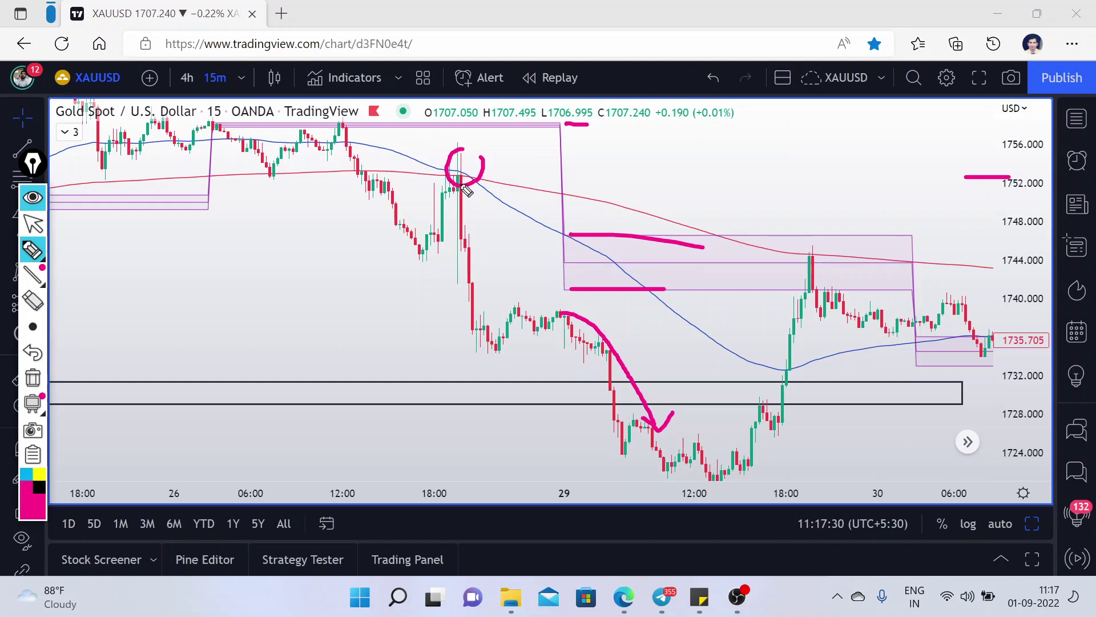
{"action": "left_click_drag", "start_coordinate": [507, 189], "coordinate": [535, 192]}
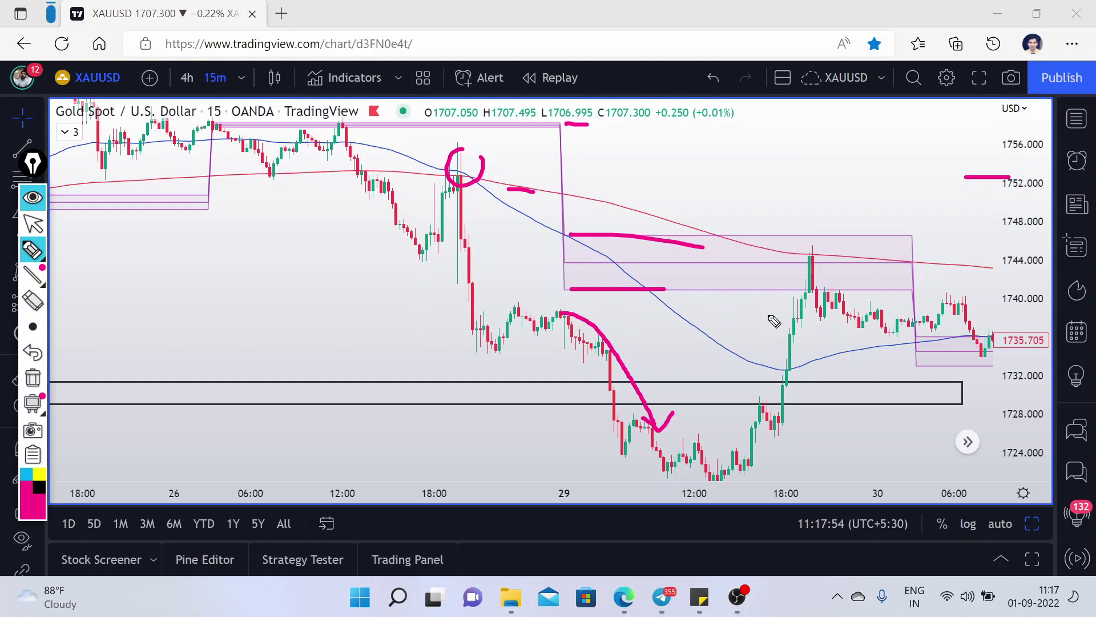
{"action": "mouse_move", "coordinate": [771, 439]}
{"action": "left_mouse_down"}
{"action": "mouse_move", "coordinate": [820, 433]}
{"action": "mouse_move", "coordinate": [829, 297]}
{"action": "mouse_move", "coordinate": [823, 313]}
{"action": "mouse_move", "coordinate": [853, 309]}
{"action": "left_mouse_up"}
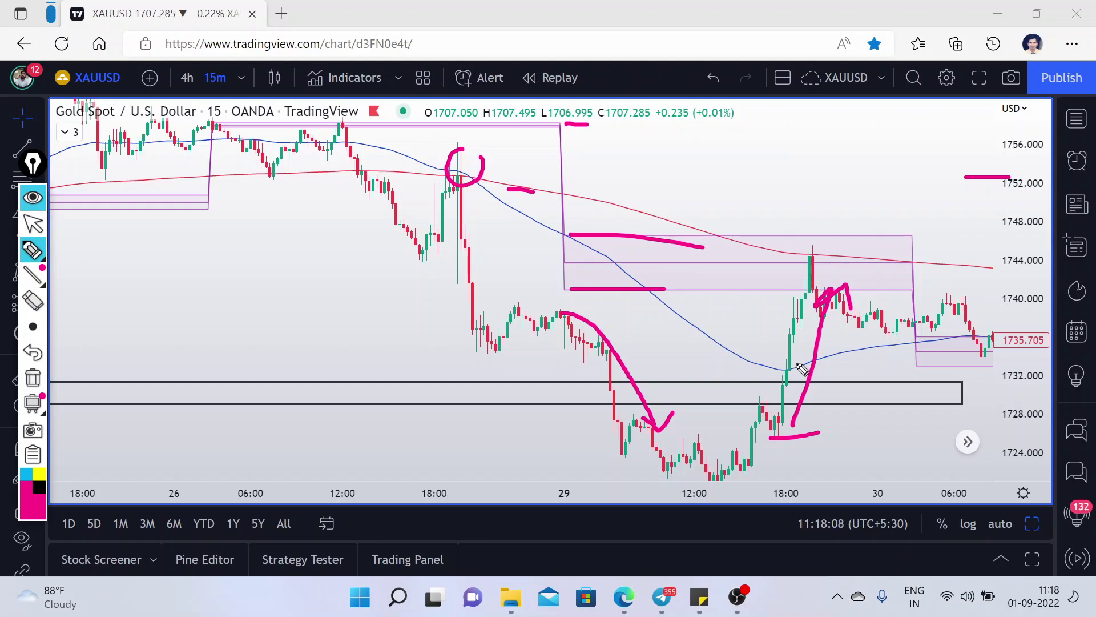
{"action": "mouse_move", "coordinate": [752, 394]}
{"action": "left_mouse_down"}
{"action": "mouse_move", "coordinate": [791, 258]}
{"action": "mouse_move", "coordinate": [798, 275]}
{"action": "left_mouse_up"}
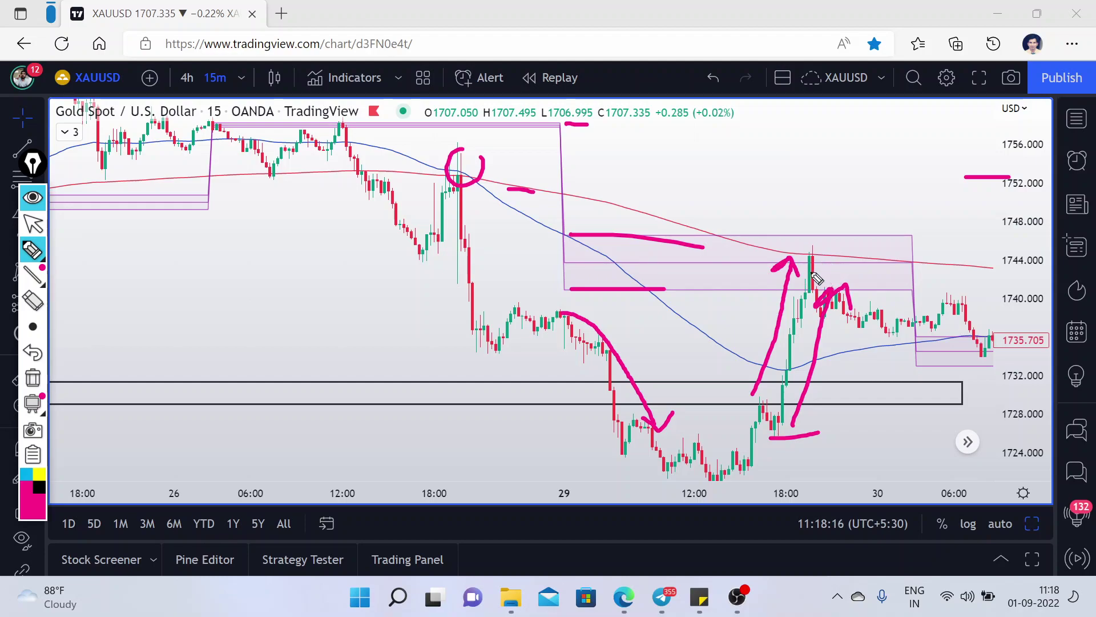
{"action": "left_click_drag", "start_coordinate": [822, 261], "coordinate": [933, 330]}
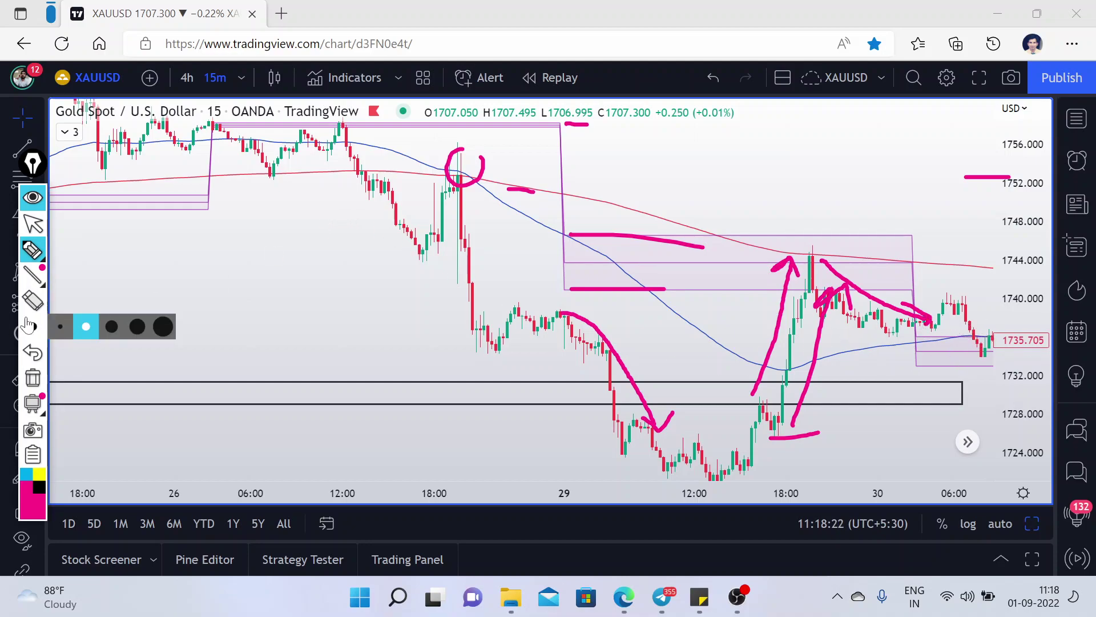
Step: Erase the pink circle, zone lines, short dash and the curved drop arrow
{"action": "left_click", "coordinate": [32, 301]}
{"action": "left_click_drag", "start_coordinate": [456, 142], "coordinate": [540, 232]}
{"action": "left_click", "coordinate": [518, 192]}
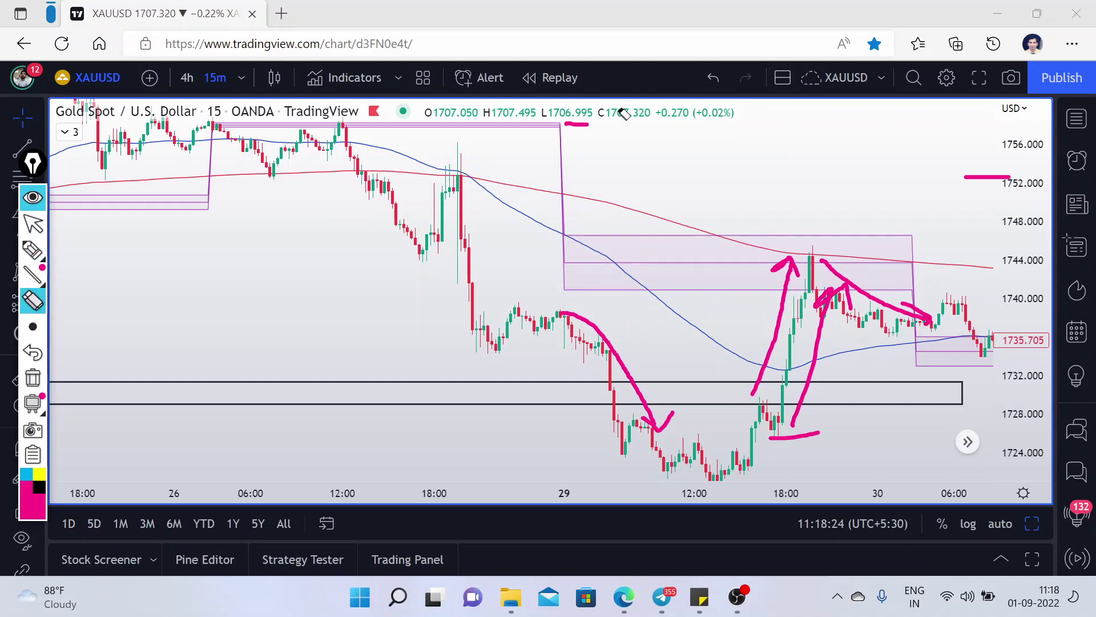
{"action": "left_click", "coordinate": [591, 322]}
{"action": "left_click", "coordinate": [662, 426]}
Step: Erase the rally arrows, base line, pullback arrow and 1752 line, then pan toward the 29–31 Aug bars
{"action": "left_click_drag", "start_coordinate": [791, 266], "coordinate": [849, 286]}
{"action": "left_click", "coordinate": [799, 435]}
{"action": "left_click", "coordinate": [903, 311]}
{"action": "left_click", "coordinate": [988, 177]}
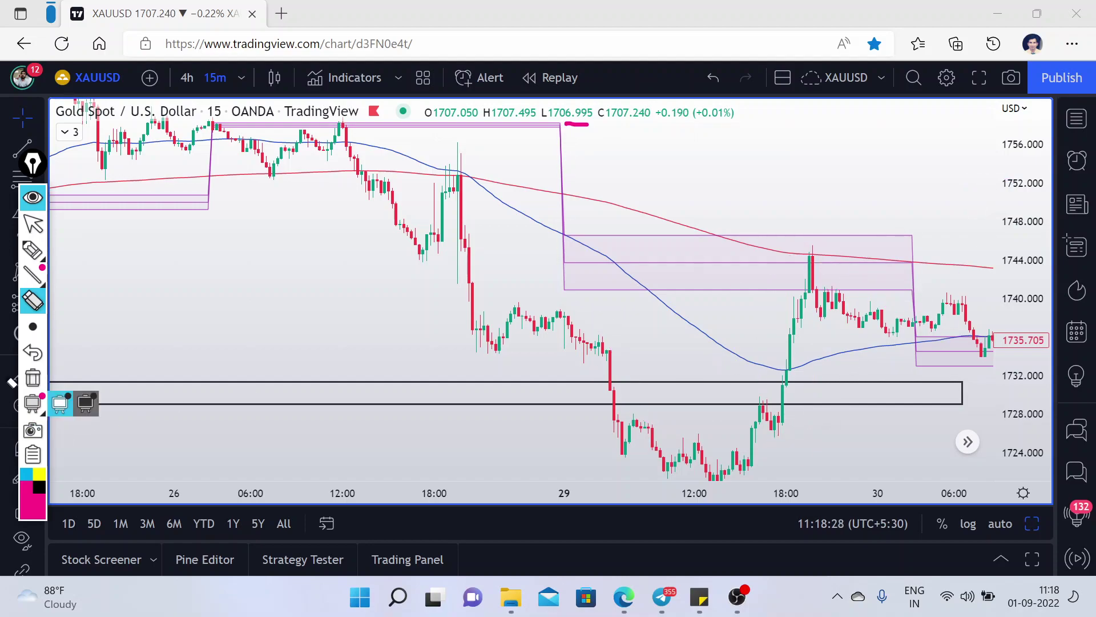
{"action": "left_click", "coordinate": [31, 228]}
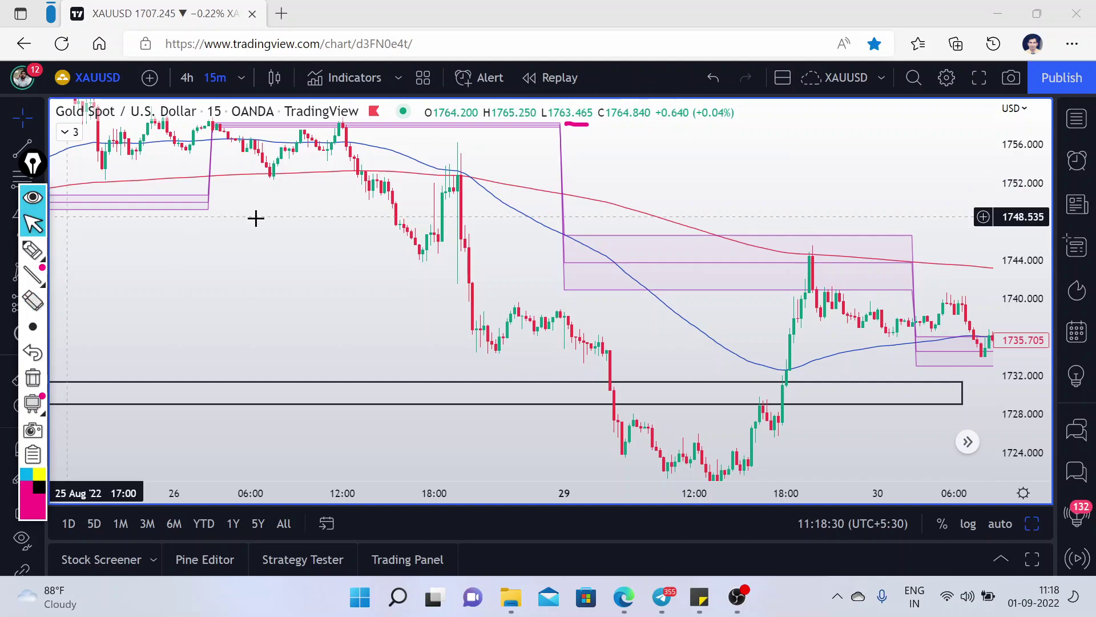
{"action": "mouse_move", "coordinate": [682, 346]}
{"action": "left_mouse_down"}
{"action": "mouse_move", "coordinate": [513, 314]}
{"action": "mouse_move", "coordinate": [326, 246]}
{"action": "left_mouse_up"}
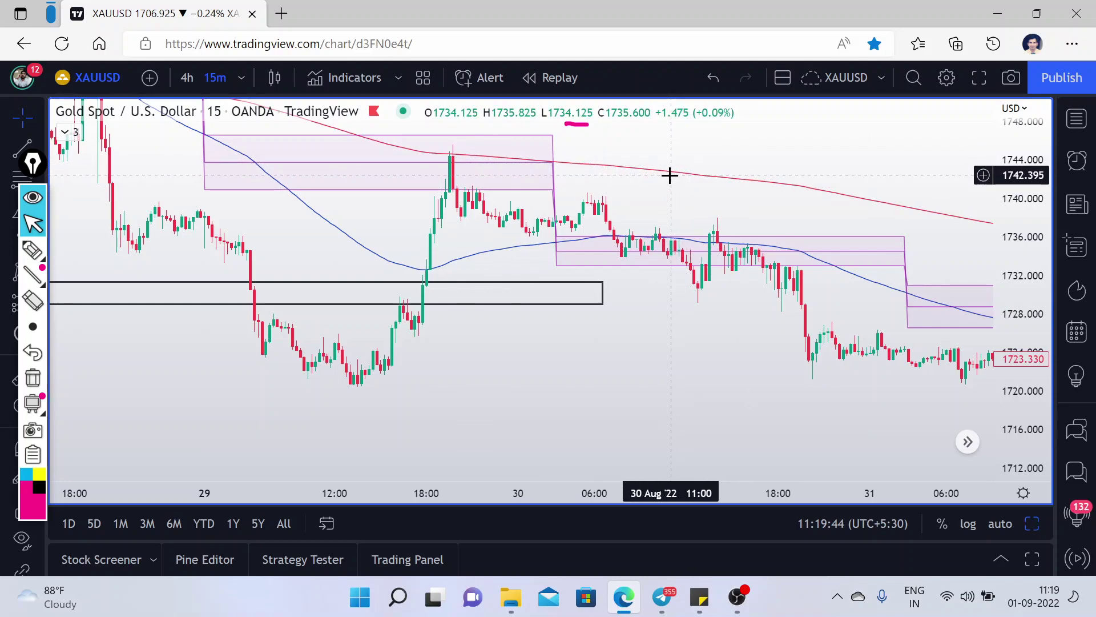
Step: Scroll the chart right to show 29 Aug afternoon through 1 Sep
{"action": "scroll", "coordinate": [451, 249], "scroll_direction": "right", "scroll_amount": 5}
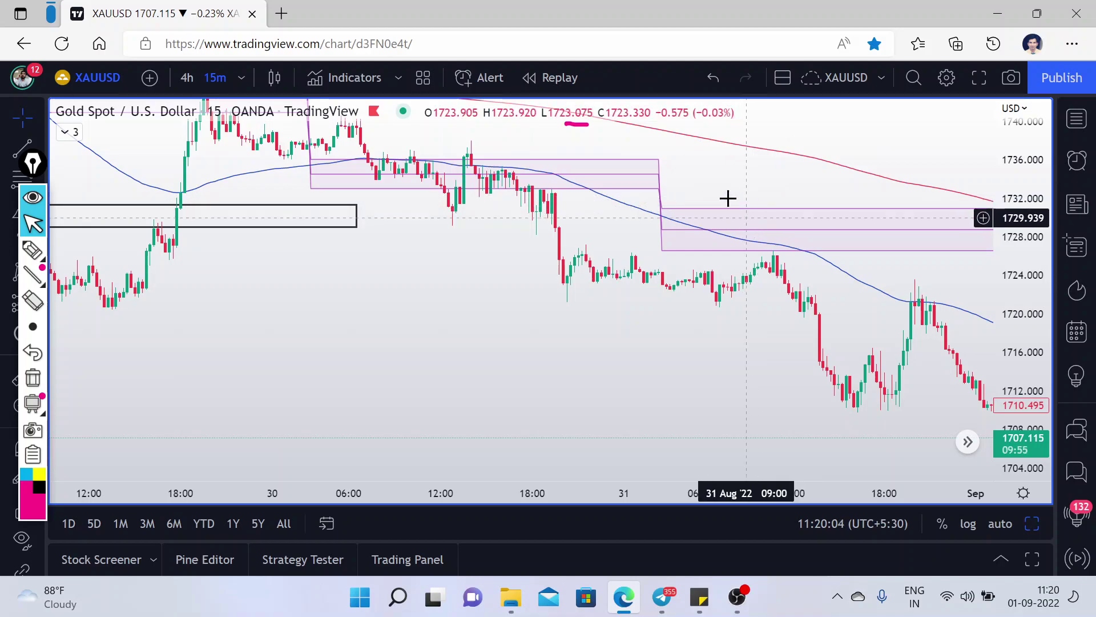
Step: Pink-highlight the 31 Aug candles near 1723, the red average, the drop toward 1710, and an arrow from the black box
{"action": "left_click", "coordinate": [33, 250]}
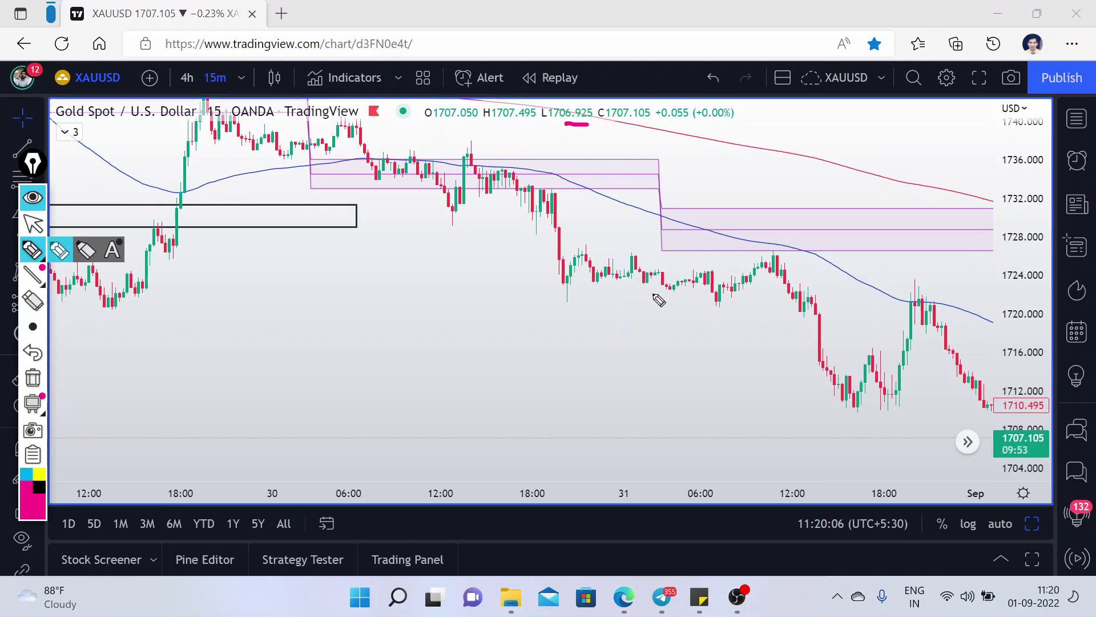
{"action": "left_click_drag", "start_coordinate": [650, 294], "coordinate": [682, 293]}
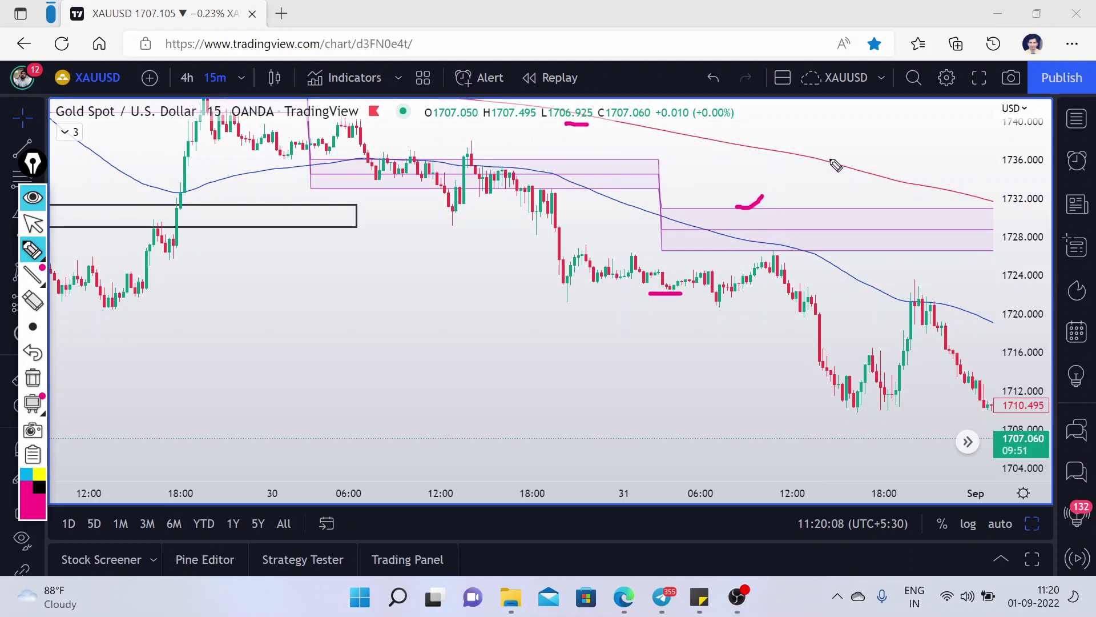
{"action": "left_click_drag", "start_coordinate": [829, 161], "coordinate": [882, 137]}
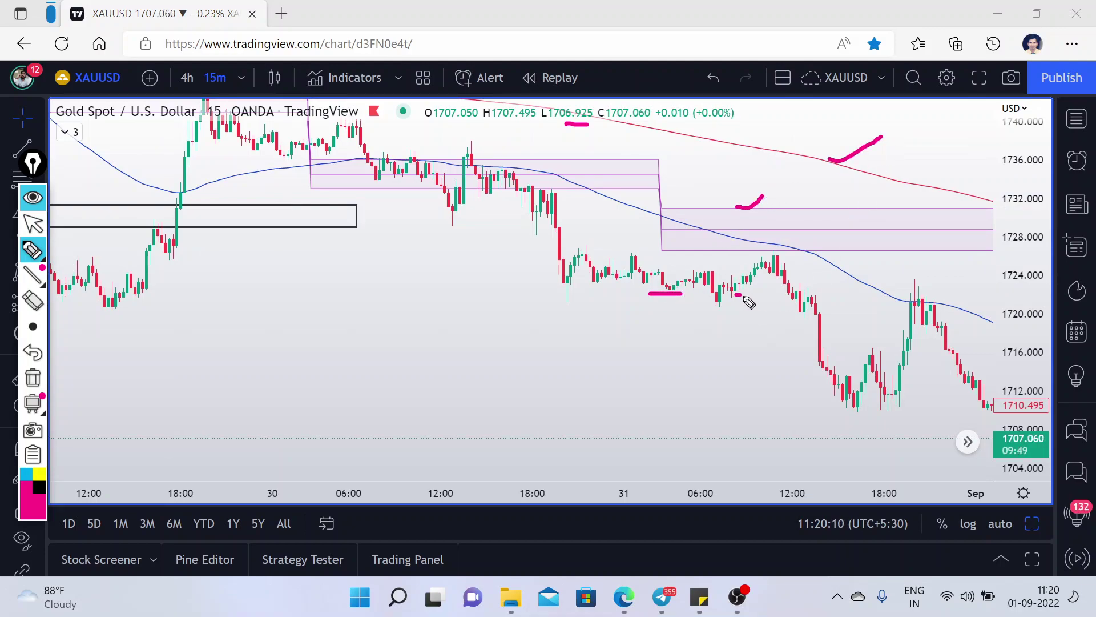
{"action": "left_click_drag", "start_coordinate": [744, 297], "coordinate": [811, 405]}
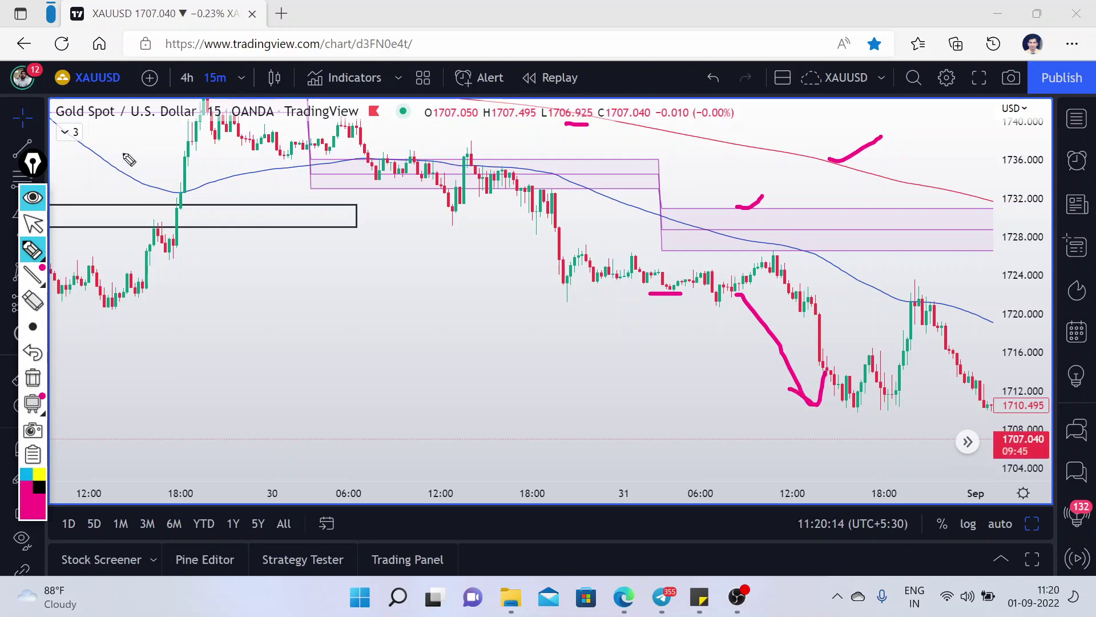
{"action": "left_click_drag", "start_coordinate": [127, 131], "coordinate": [331, 229]}
{"action": "left_click_drag", "start_coordinate": [134, 125], "coordinate": [162, 139]}
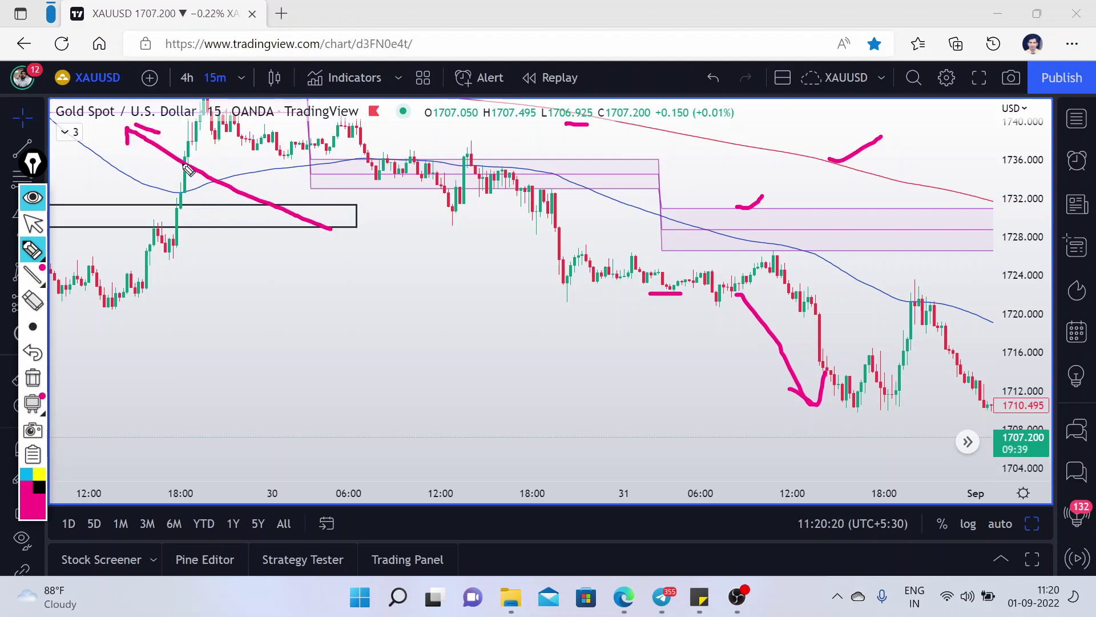